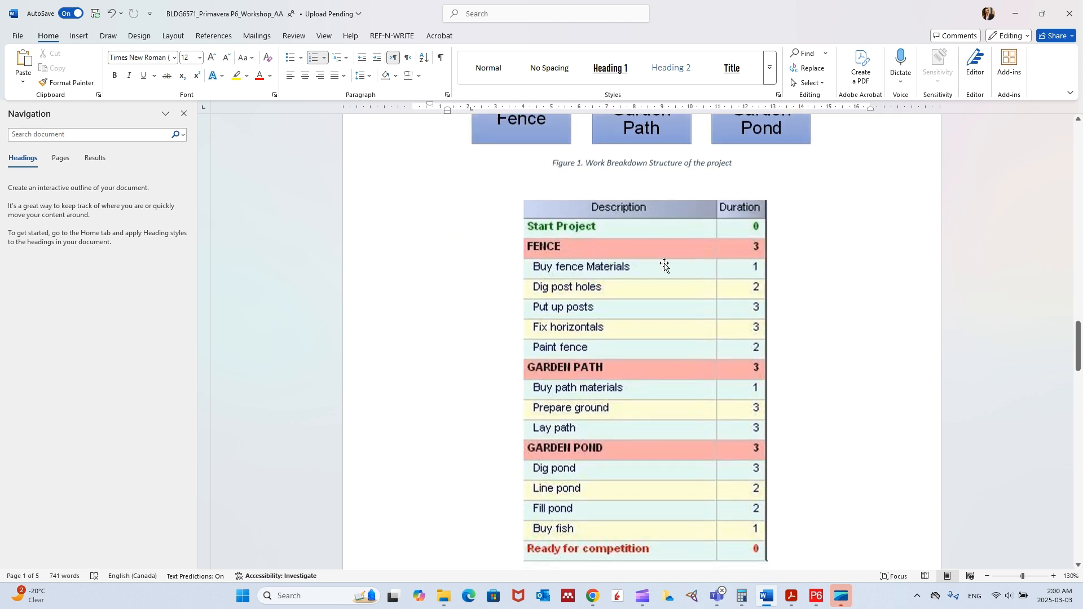
Step: Examine the Work Breakdown Structure figure above the activity duration table in the workshop document
{"action": "scroll", "coordinate": [665, 261], "scroll_direction": "up", "scroll_amount": 3}
{"action": "left_click_drag", "start_coordinate": [732, 331], "coordinate": [668, 294]}
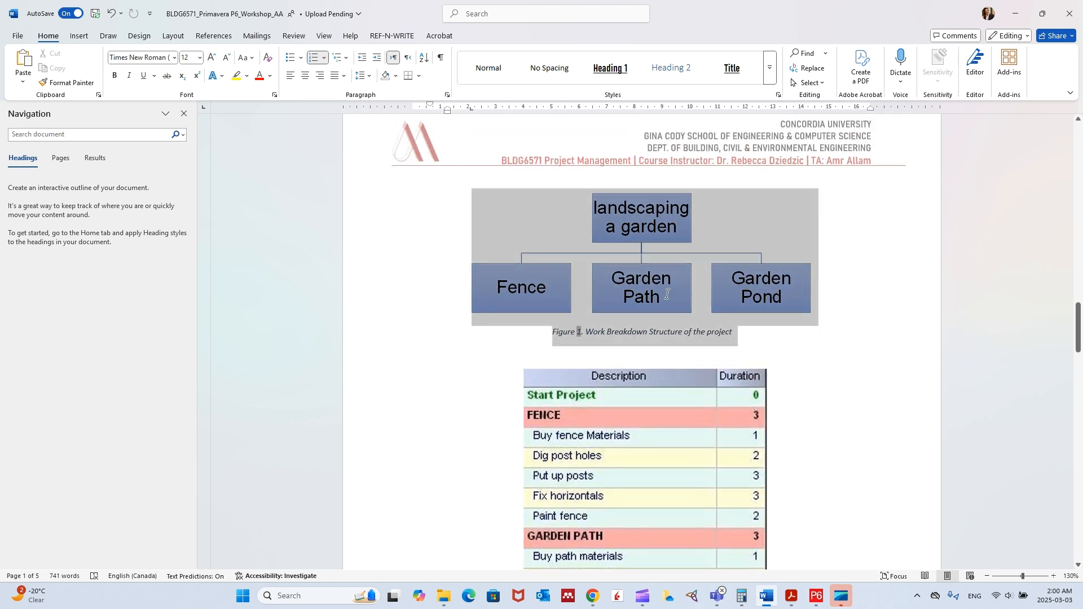
{"action": "left_click", "coordinate": [636, 331]}
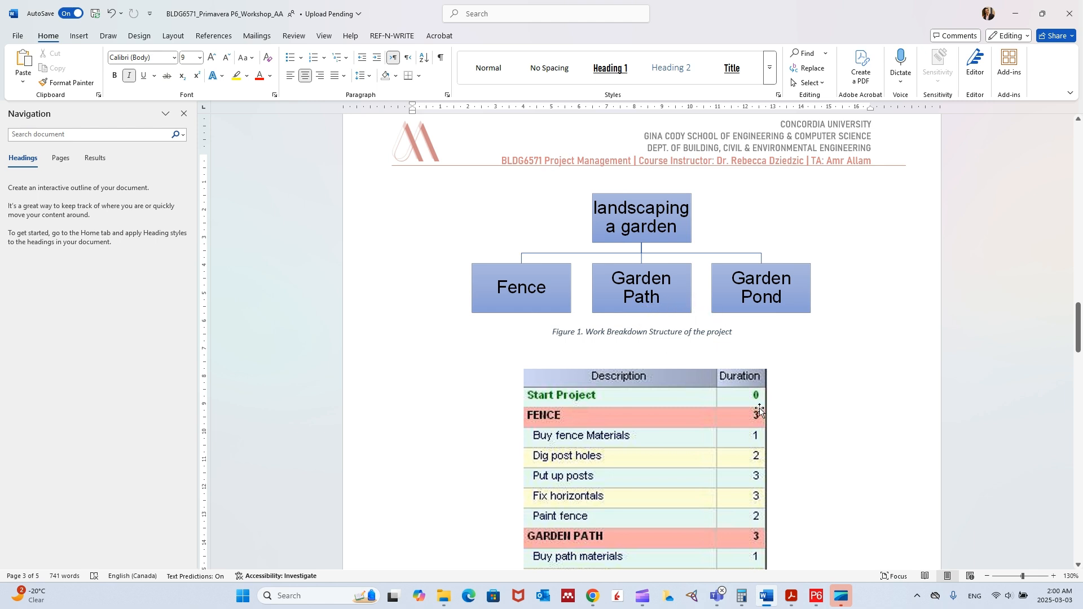
Step: Switch to Primavera P6 and close all open projects
{"action": "left_click", "coordinate": [816, 596]}
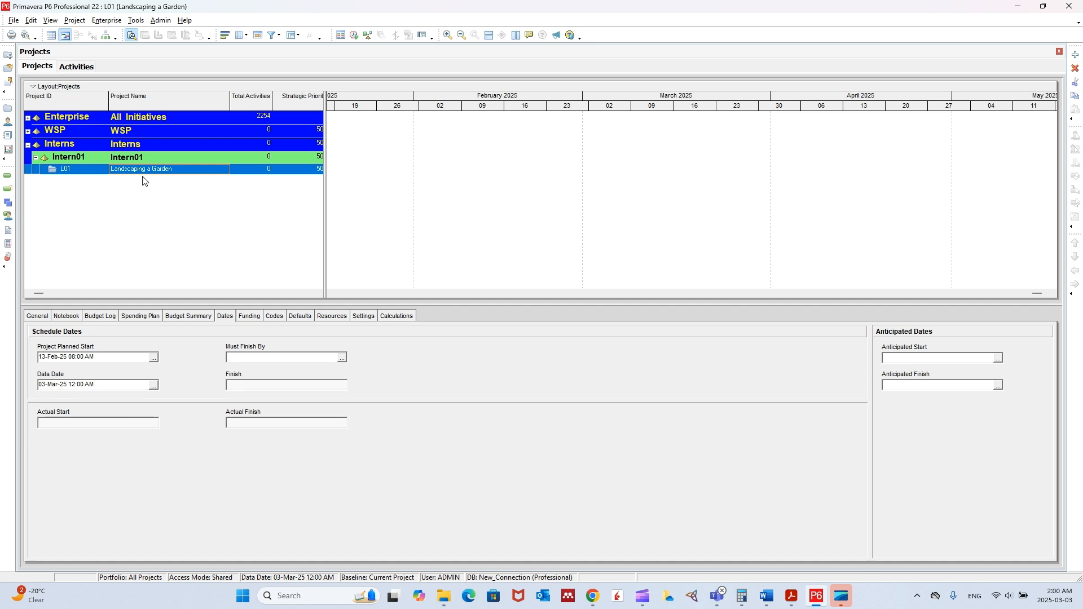
{"action": "left_click", "coordinate": [13, 20]}
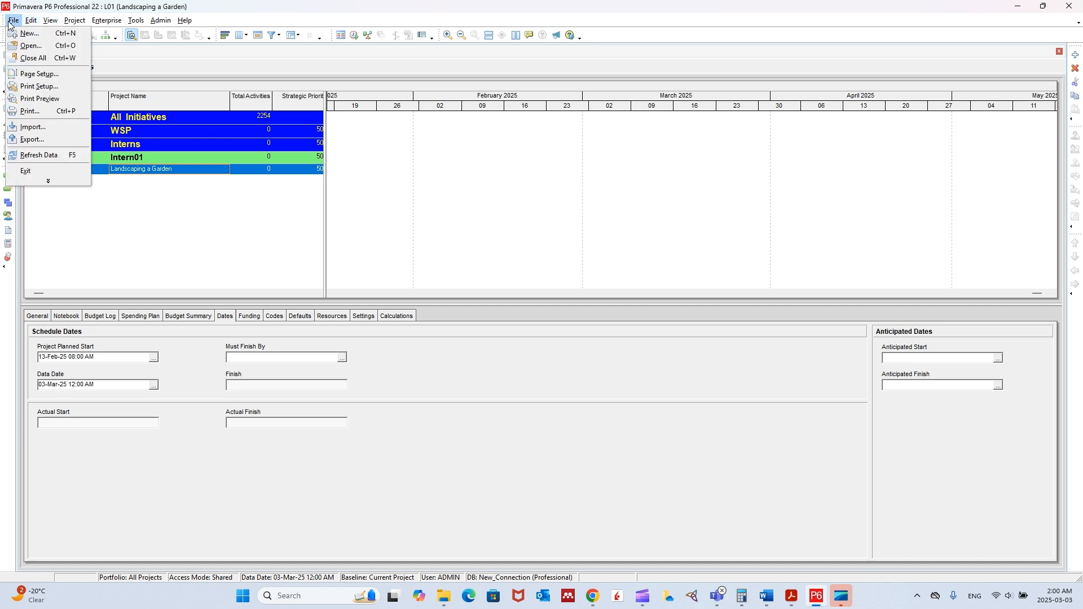
{"action": "left_click", "coordinate": [45, 64]}
{"action": "left_click", "coordinate": [516, 313]}
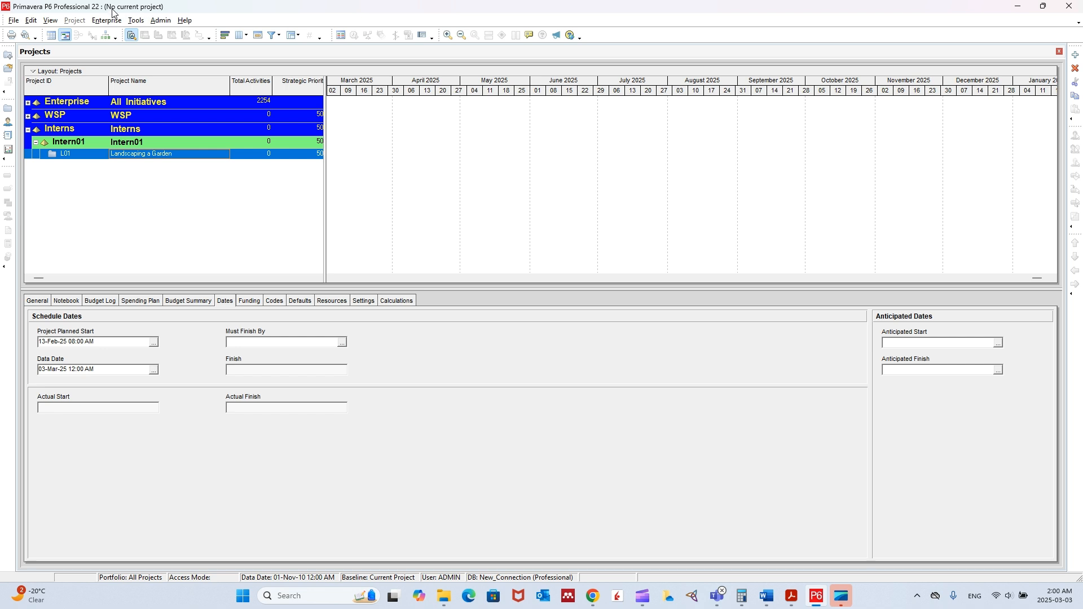
Step: Open the L01 Landscaping a Garden project and display its work breakdown structure
{"action": "right_click", "coordinate": [91, 158]}
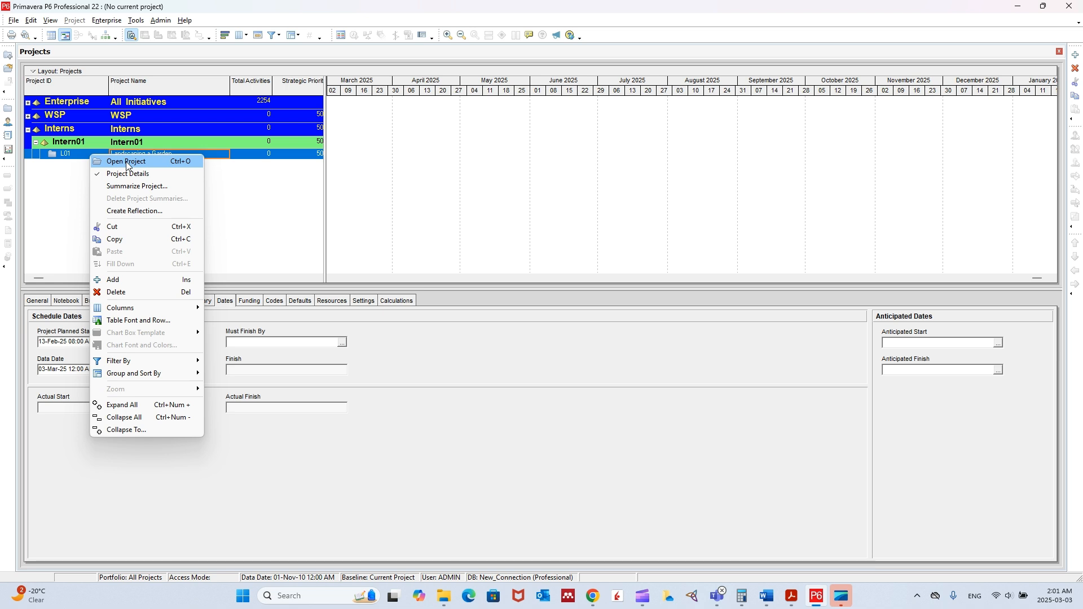
{"action": "left_click", "coordinate": [127, 162]}
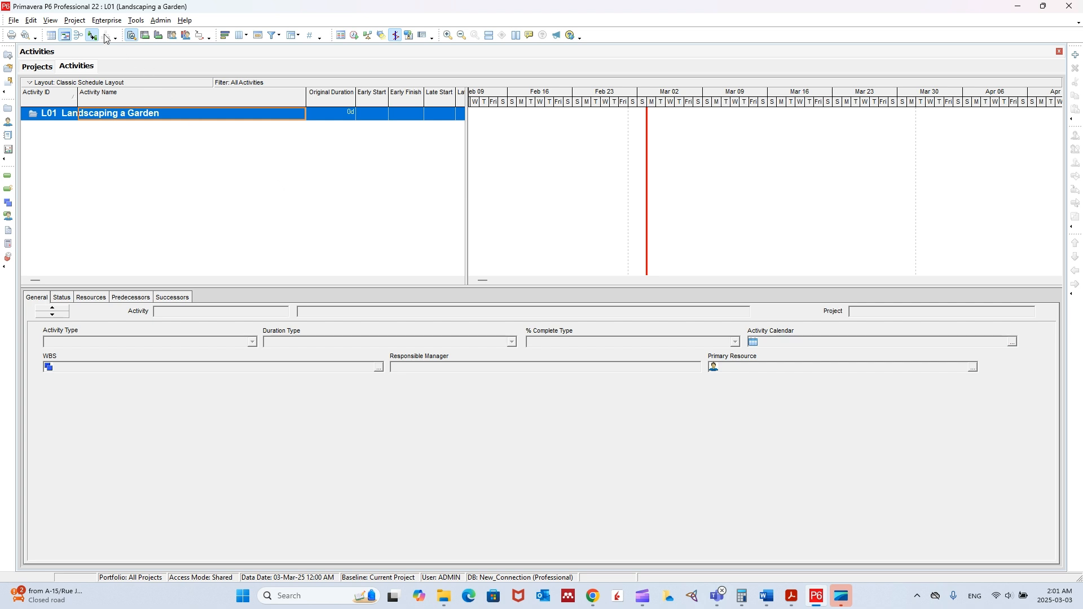
{"action": "left_click", "coordinate": [78, 23]}
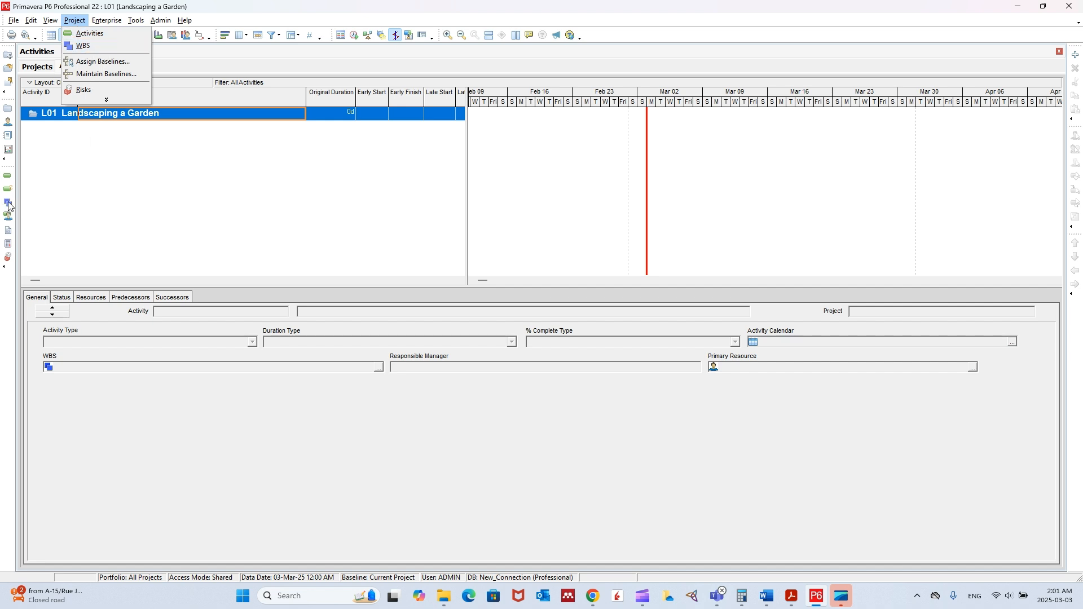
{"action": "left_click", "coordinate": [93, 46]}
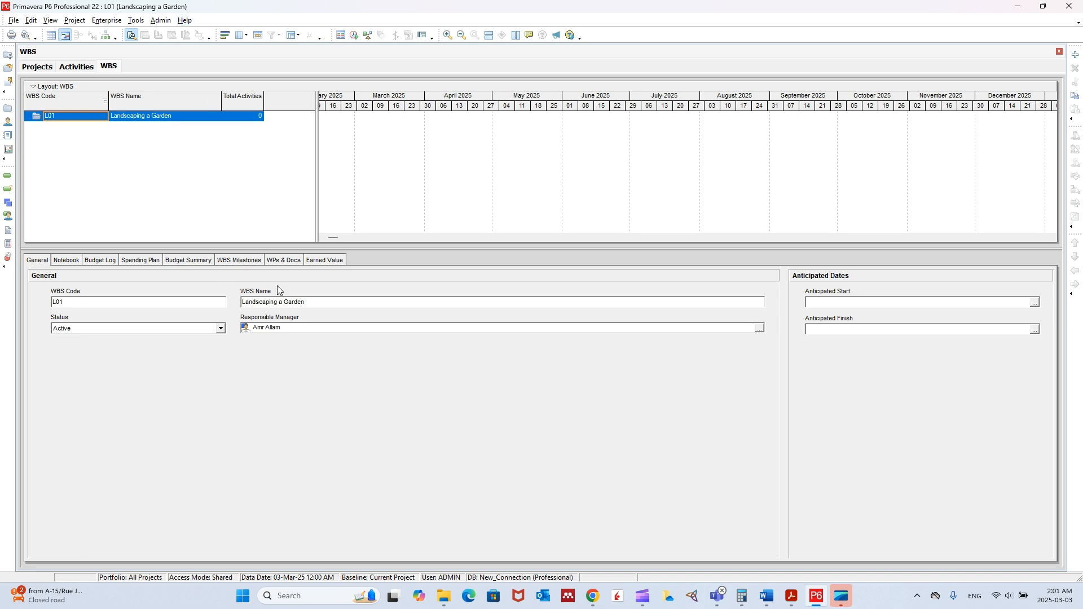
Step: Check the WBS figure in Word, return to Primavera P6 and add a WBS element named Fence under Landscaping a Garden
{"action": "left_click", "coordinate": [766, 596]}
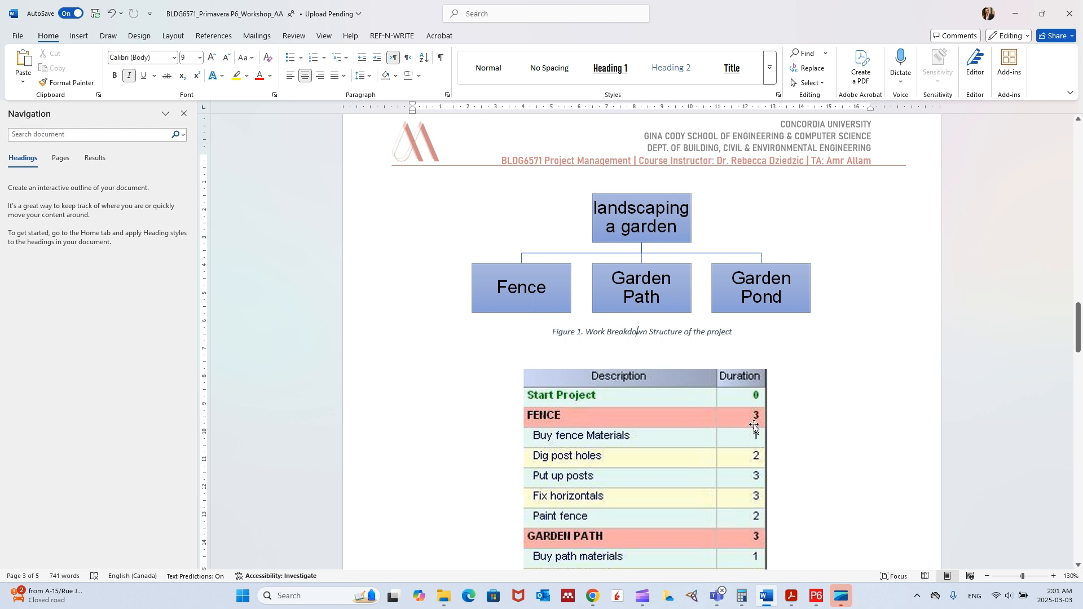
{"action": "mouse_move", "coordinate": [720, 597]}
{"action": "left_click", "coordinate": [816, 597]}
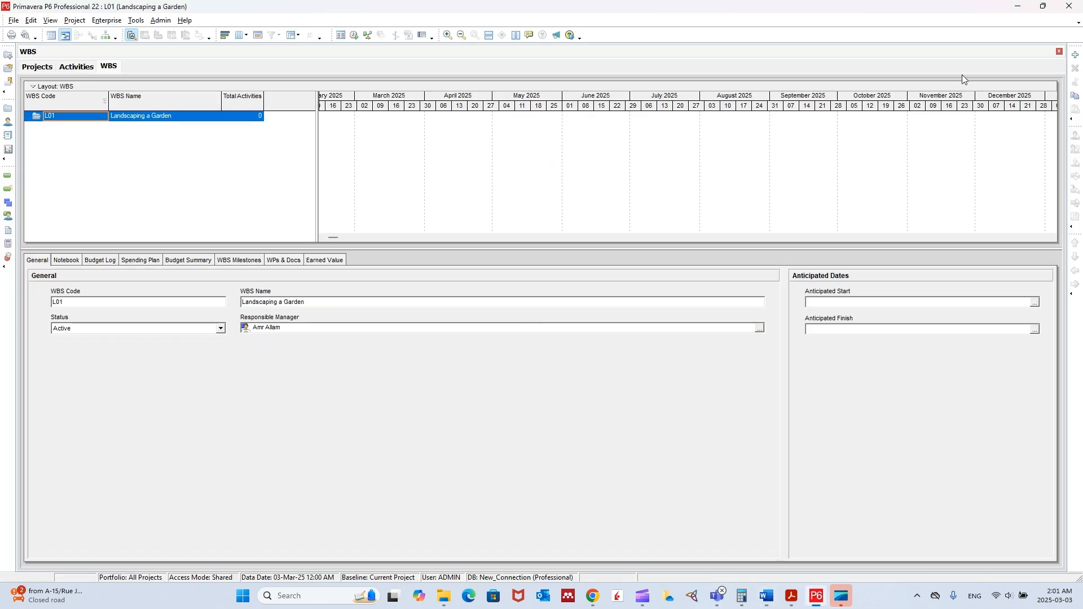
{"action": "left_click", "coordinate": [1075, 57]}
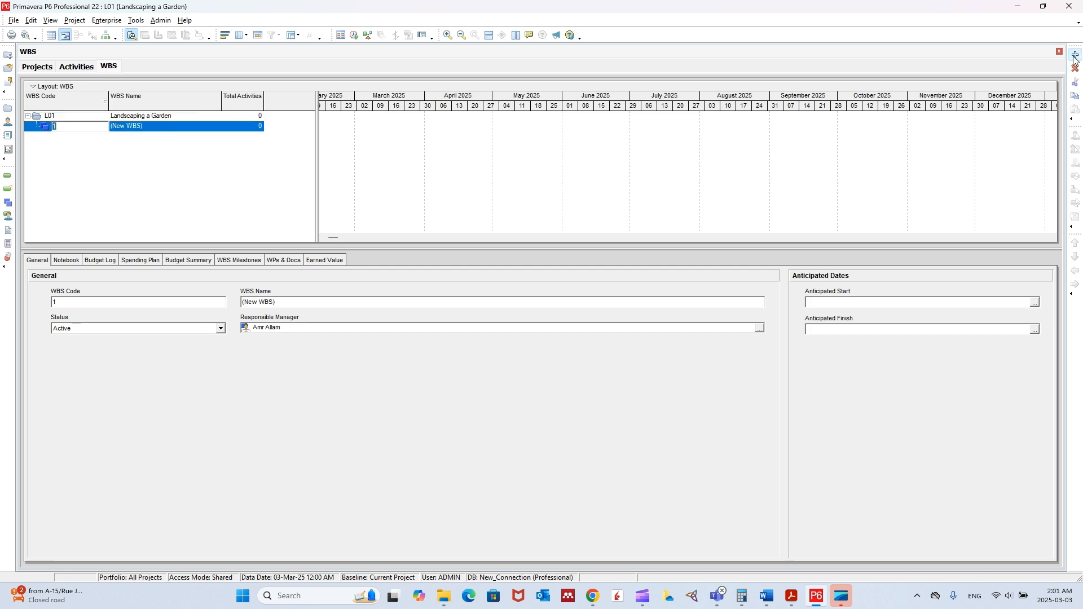
{"action": "left_click", "coordinate": [158, 126]}
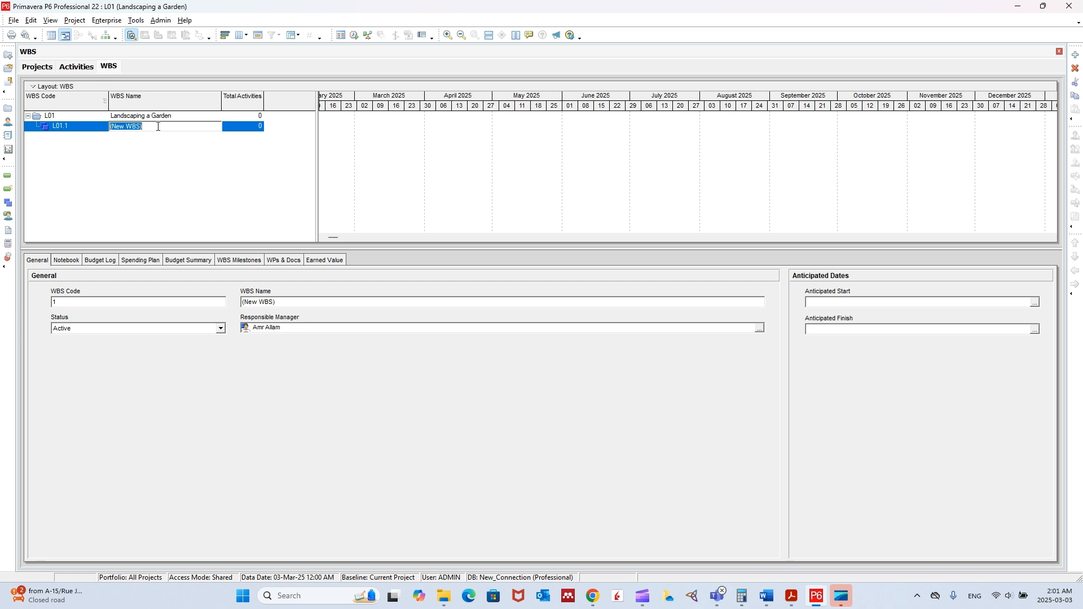
{"action": "type", "text": "Fence"}
{"action": "left_click", "coordinate": [146, 117]}
{"action": "left_click", "coordinate": [129, 128]}
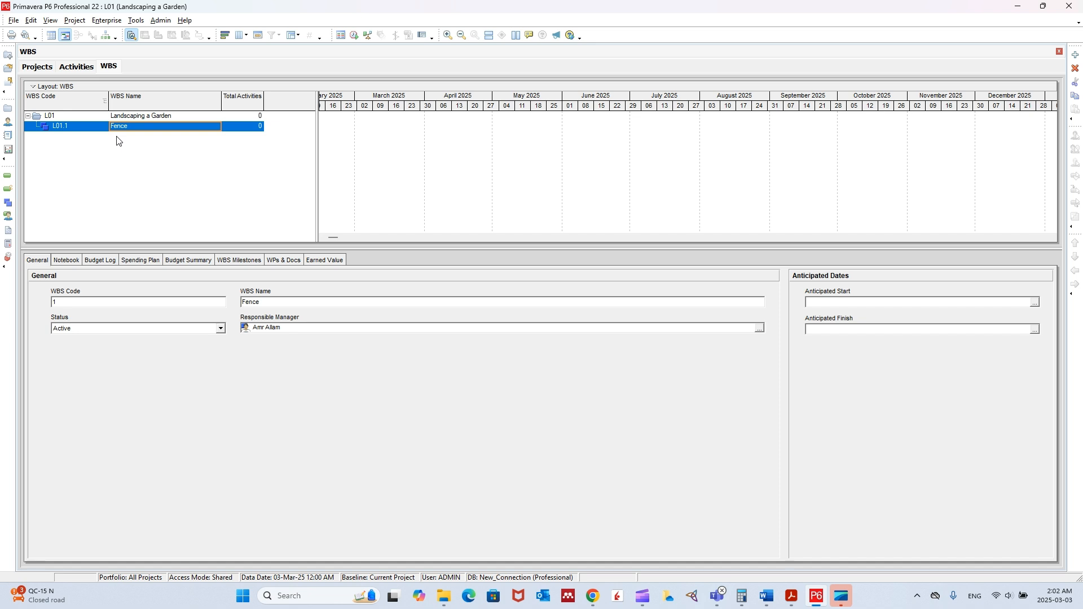
Step: Add a WBS element named Garden Path beneath Fence, checking its name against the figure in Word
{"action": "left_click", "coordinate": [1074, 55]}
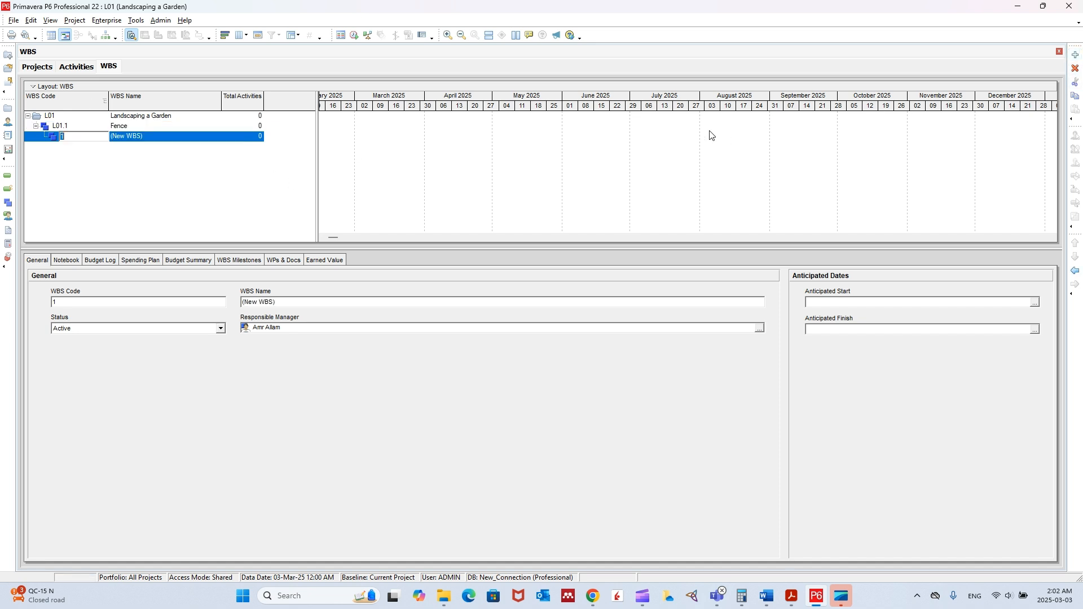
{"action": "left_click", "coordinate": [160, 139]}
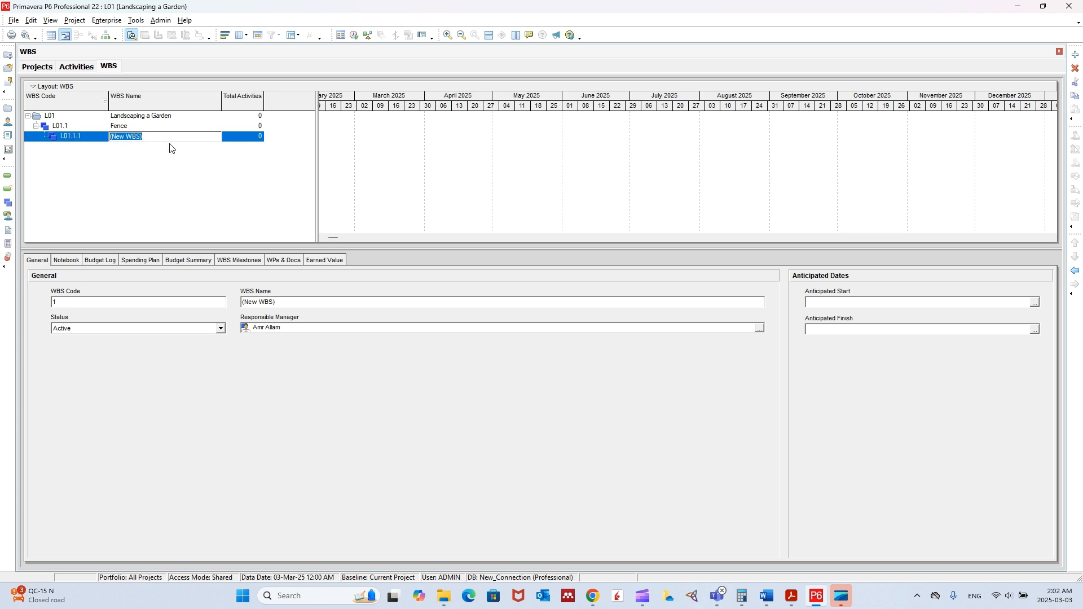
{"action": "left_click", "coordinate": [766, 597]}
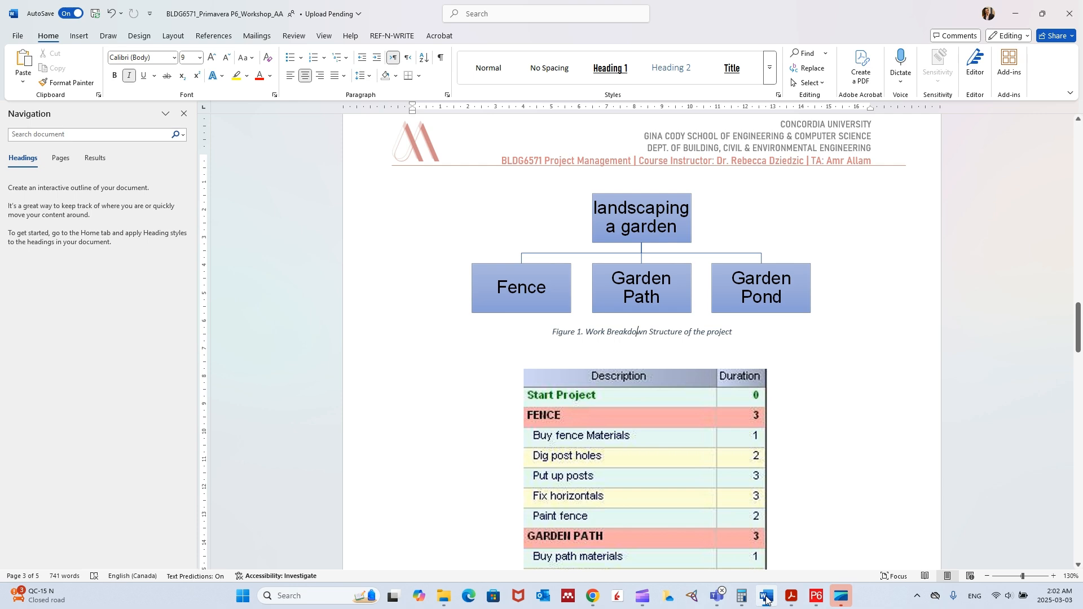
{"action": "left_click", "coordinate": [765, 598]}
{"action": "left_click", "coordinate": [162, 137]}
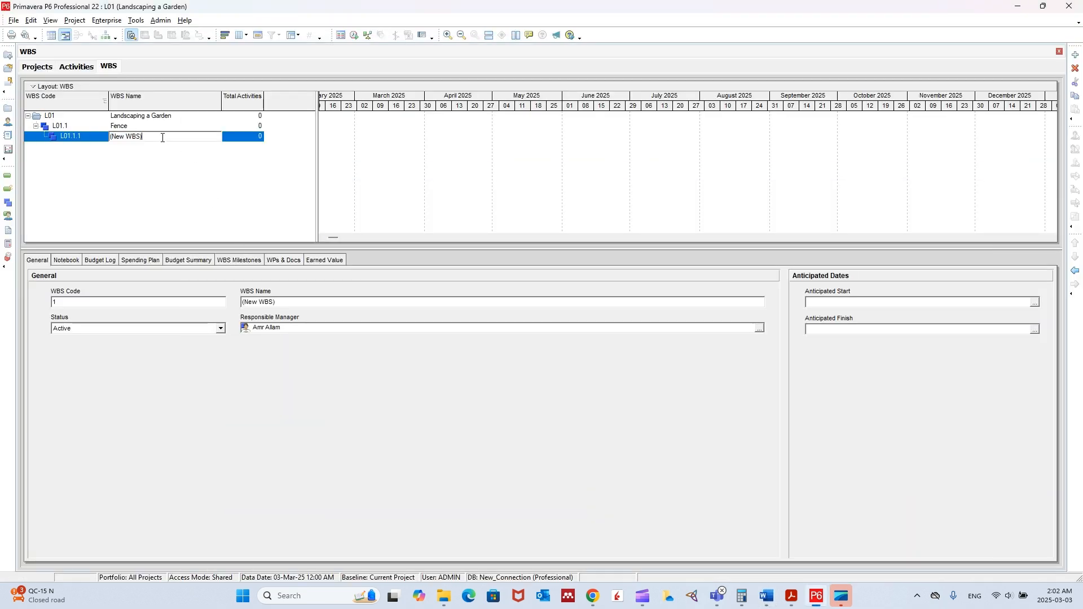
{"action": "left_click_drag", "start_coordinate": [174, 135], "coordinate": [36, 134]}
{"action": "type", "text": "Garden Path"}
Step: Add a WBS element named Garden Pond beneath Garden Path
{"action": "left_click", "coordinate": [1076, 55]}
{"action": "left_click", "coordinate": [174, 146]}
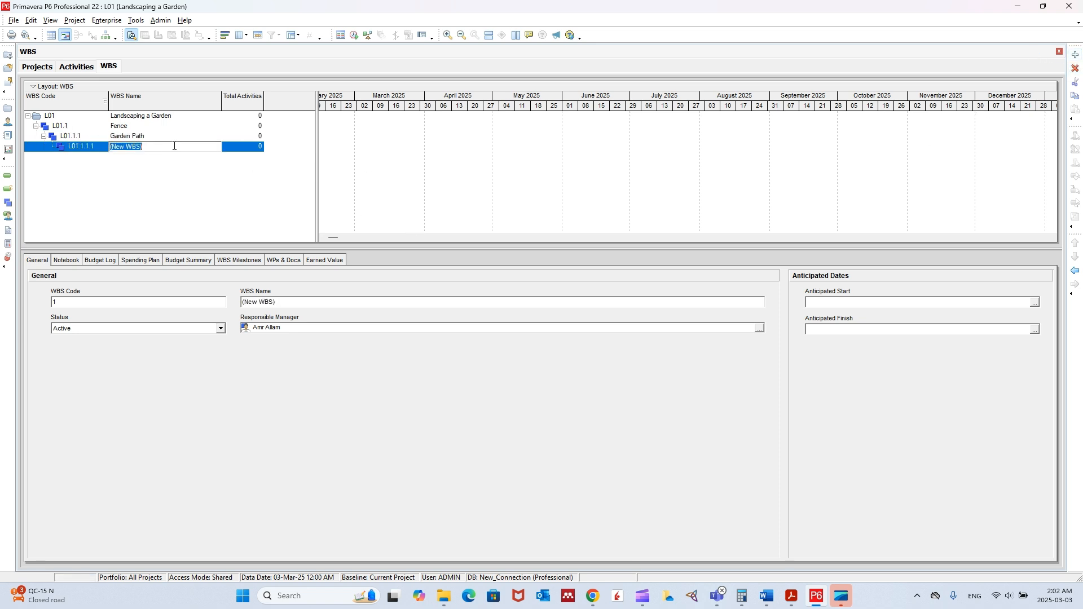
{"action": "type", "text": "Garden Pond"}
{"action": "key", "text": "Return"}
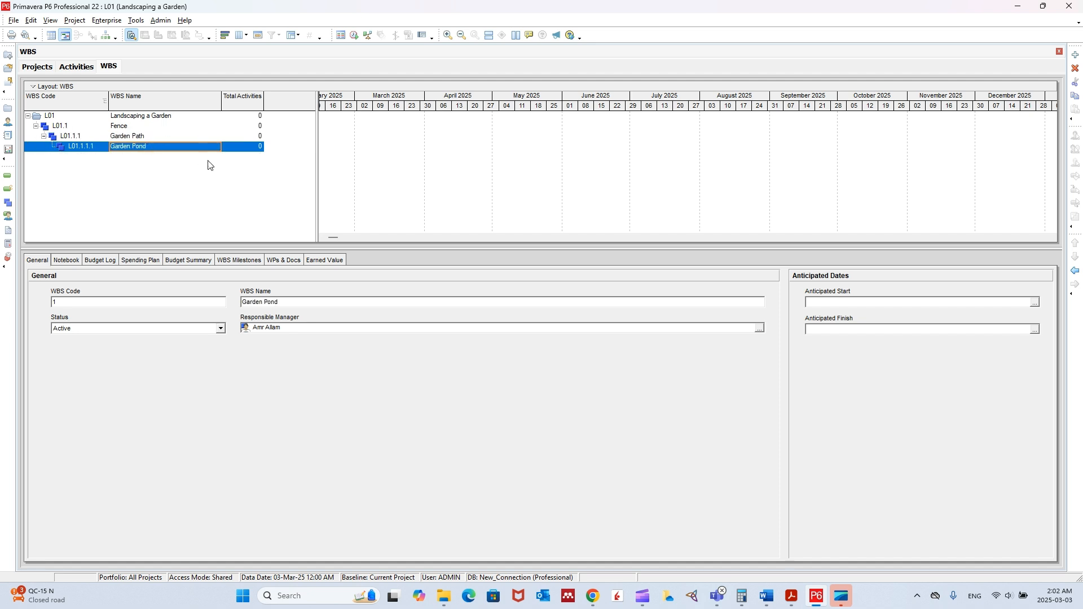
Step: Compare the levels of Fence, Garden Path and Garden Pond with the WBS figure in the Word document
{"action": "left_click", "coordinate": [144, 128]}
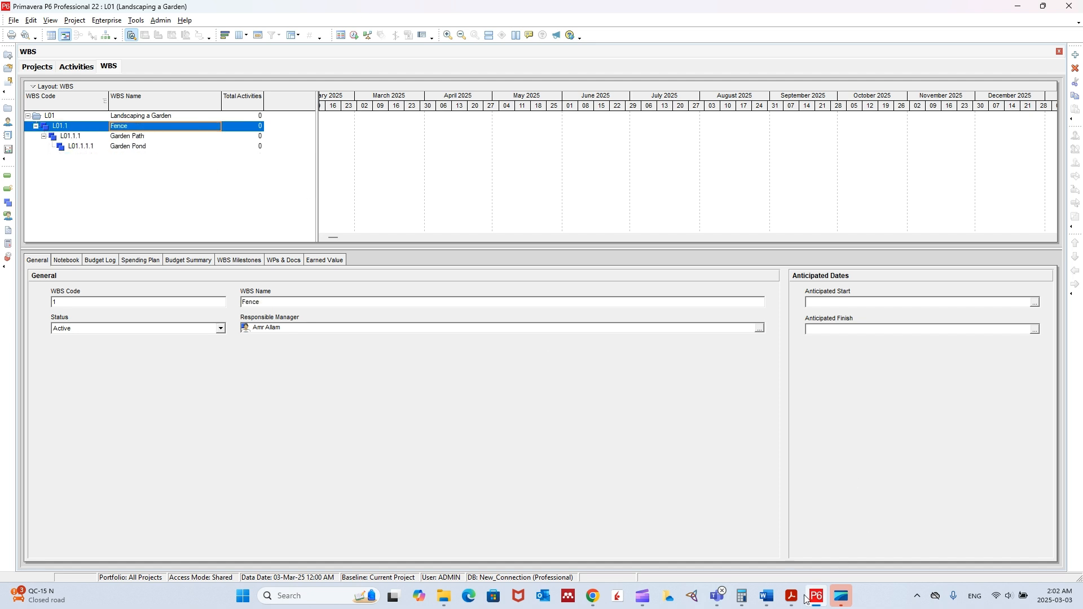
{"action": "left_click", "coordinate": [767, 596]}
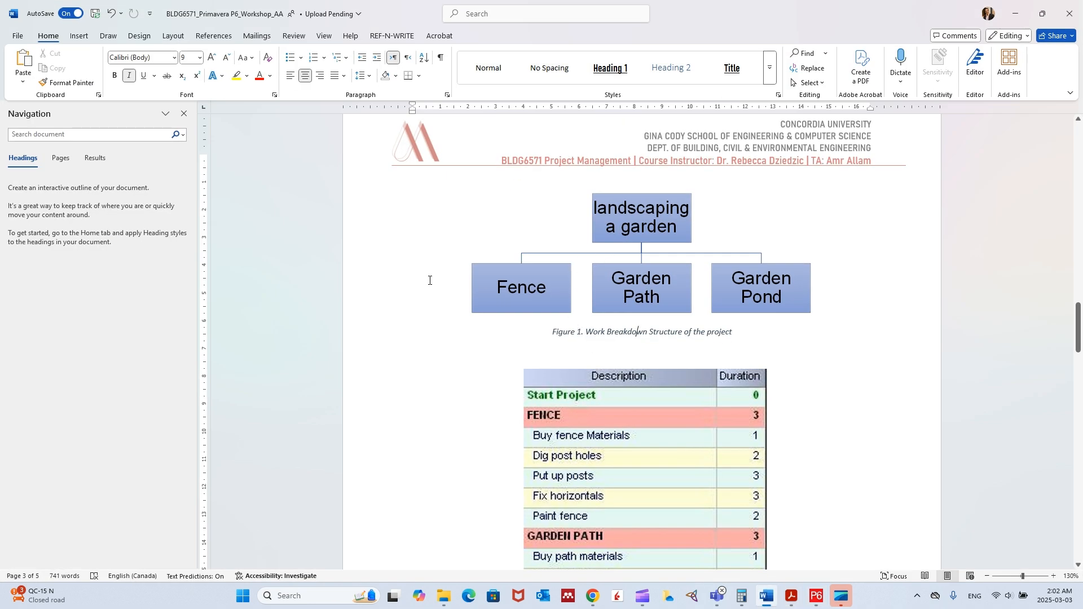
{"action": "left_click", "coordinate": [816, 596]}
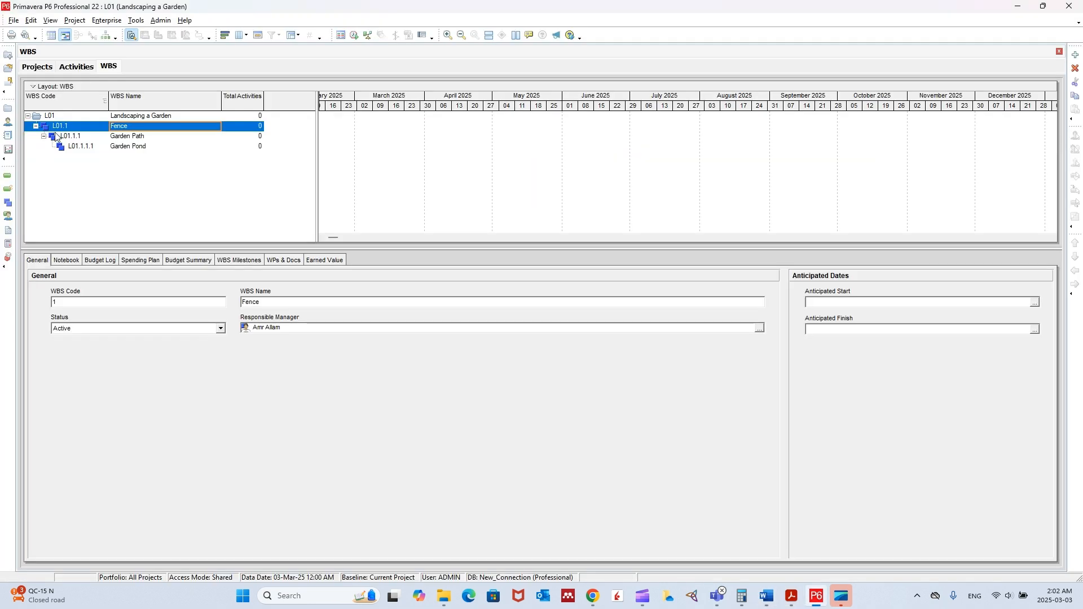
{"action": "left_click", "coordinate": [114, 148]}
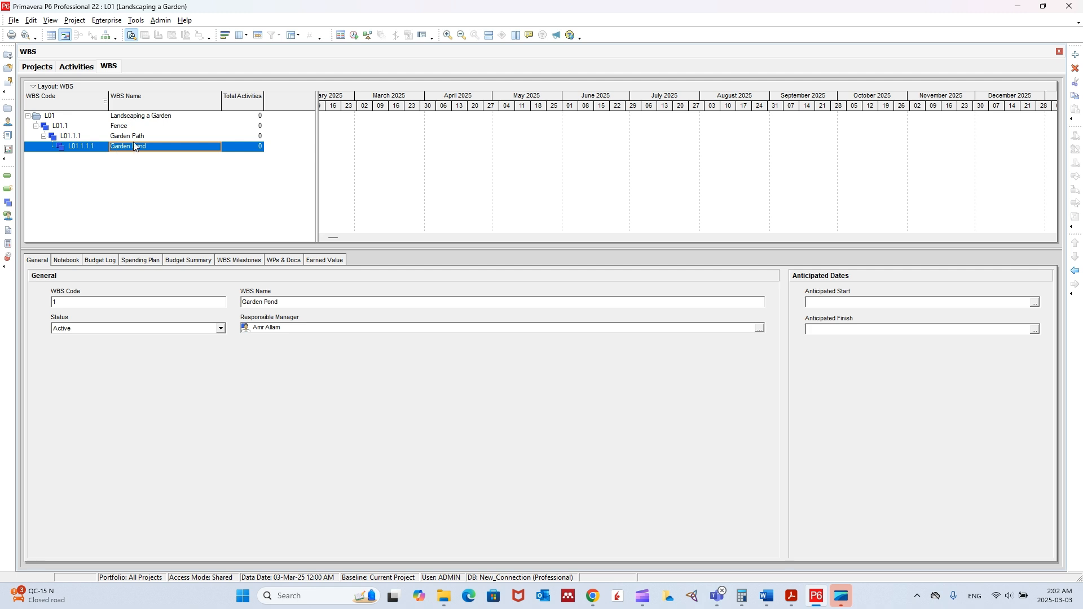
{"action": "left_click", "coordinate": [113, 137]}
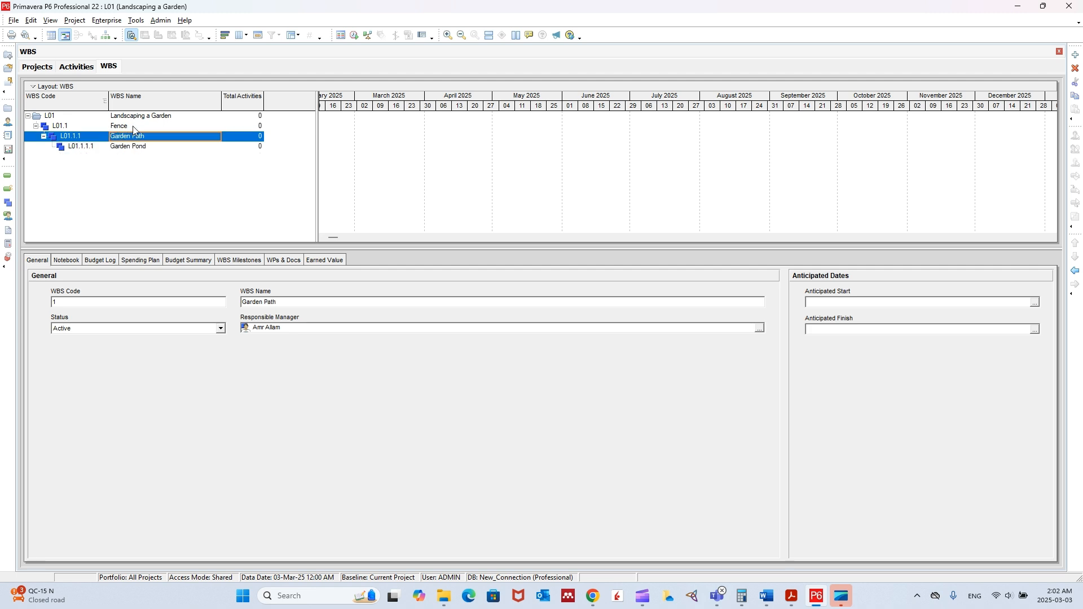
Step: View the WBS hierarchy as a chart, inspect how the elements are nested, and return to the table with Gantt chart
{"action": "left_click", "coordinate": [107, 35]}
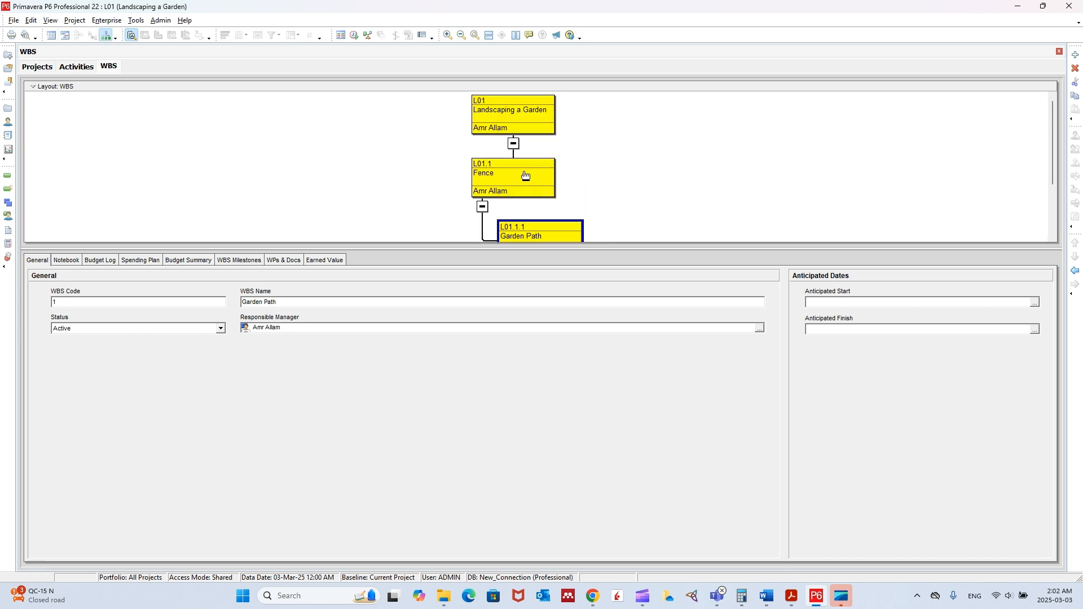
{"action": "scroll", "coordinate": [530, 151], "scroll_direction": "down", "scroll_amount": 1}
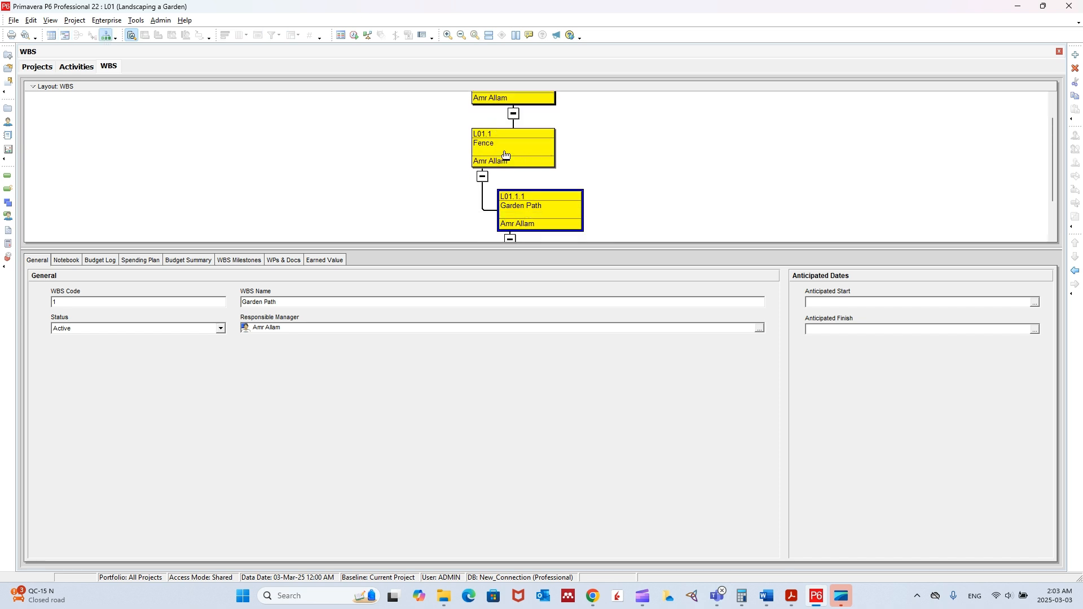
{"action": "scroll", "coordinate": [505, 155], "scroll_direction": "down", "scroll_amount": 2}
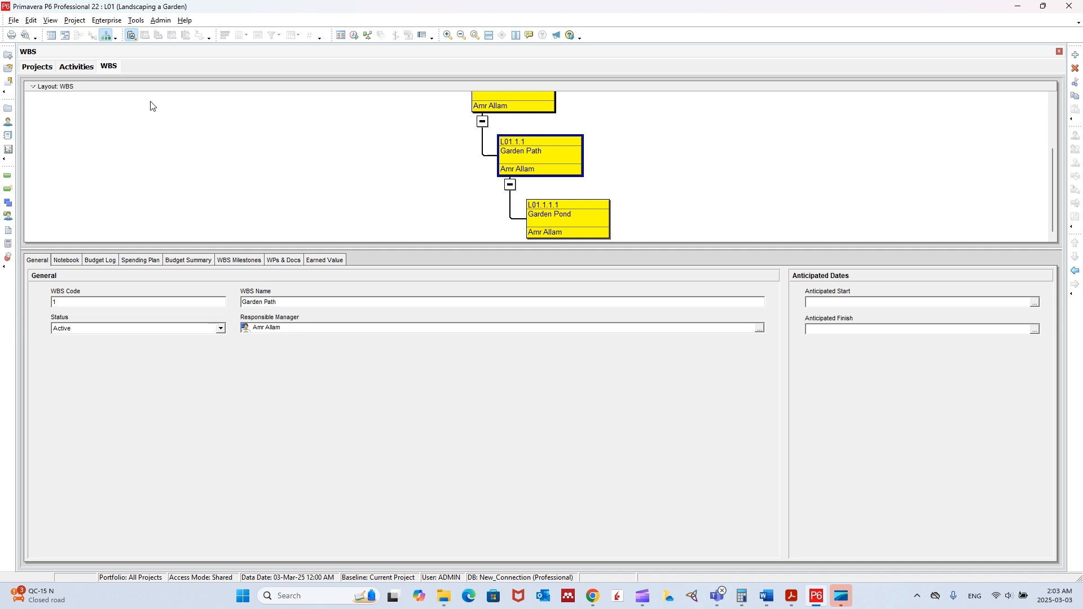
{"action": "left_click", "coordinate": [65, 35]}
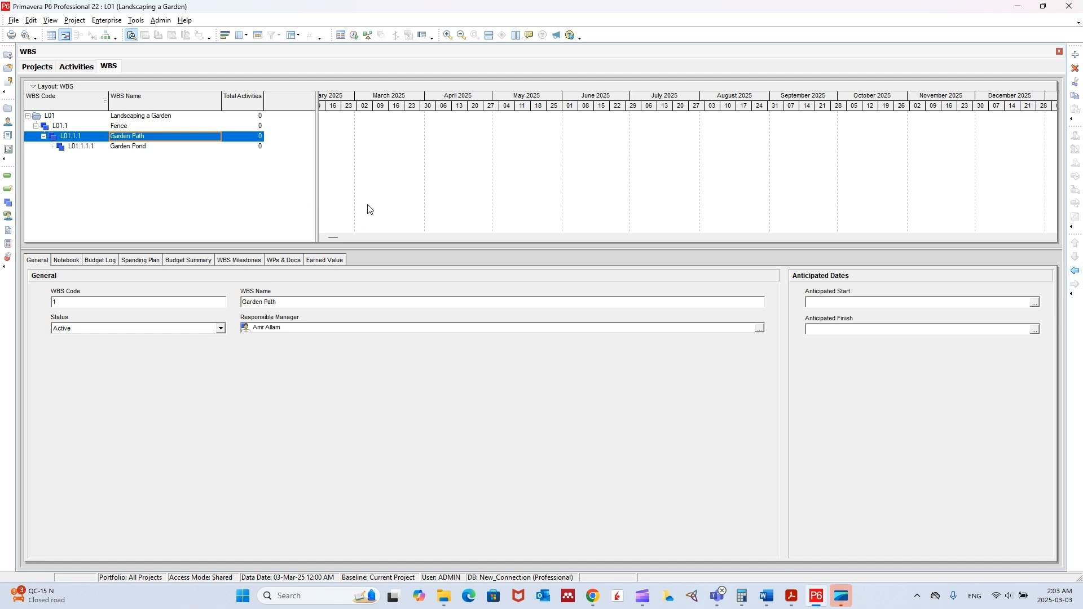
Step: Outdent Garden Path and Garden Pond to the same level as Fence and display the WBS as a chart
{"action": "left_click", "coordinate": [133, 126]}
{"action": "left_click", "coordinate": [131, 137]}
{"action": "left_click", "coordinate": [1075, 270]}
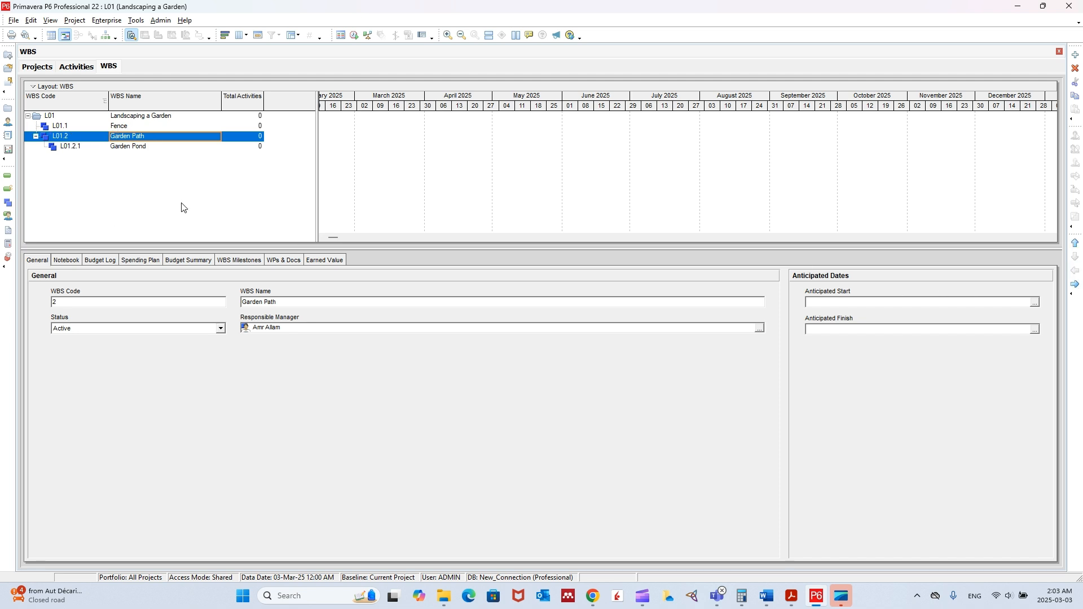
{"action": "left_click", "coordinate": [138, 149]}
{"action": "left_click", "coordinate": [1075, 271]}
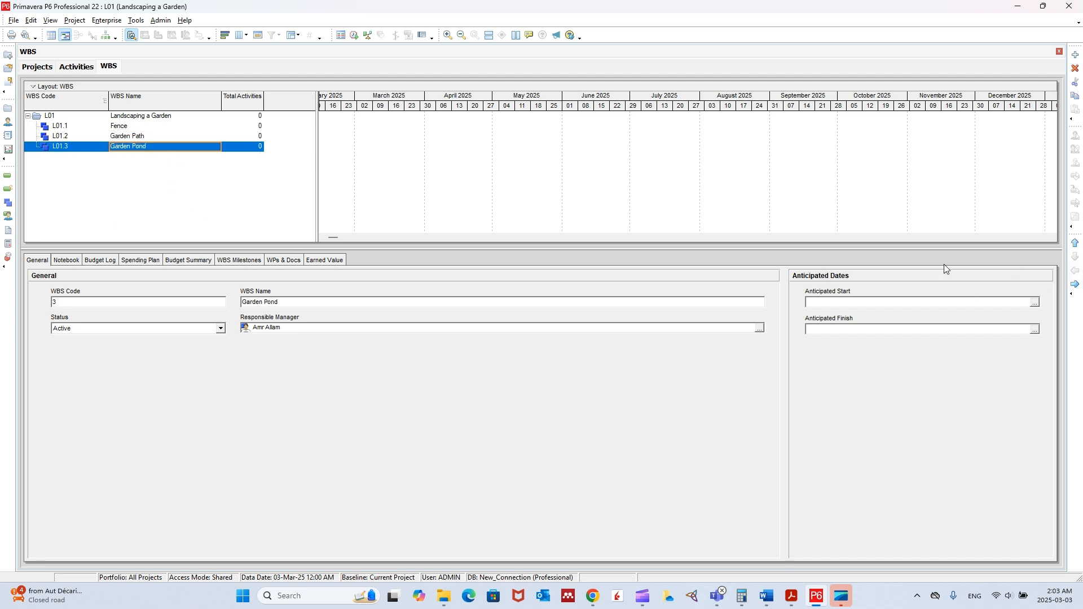
{"action": "left_click", "coordinate": [106, 34]}
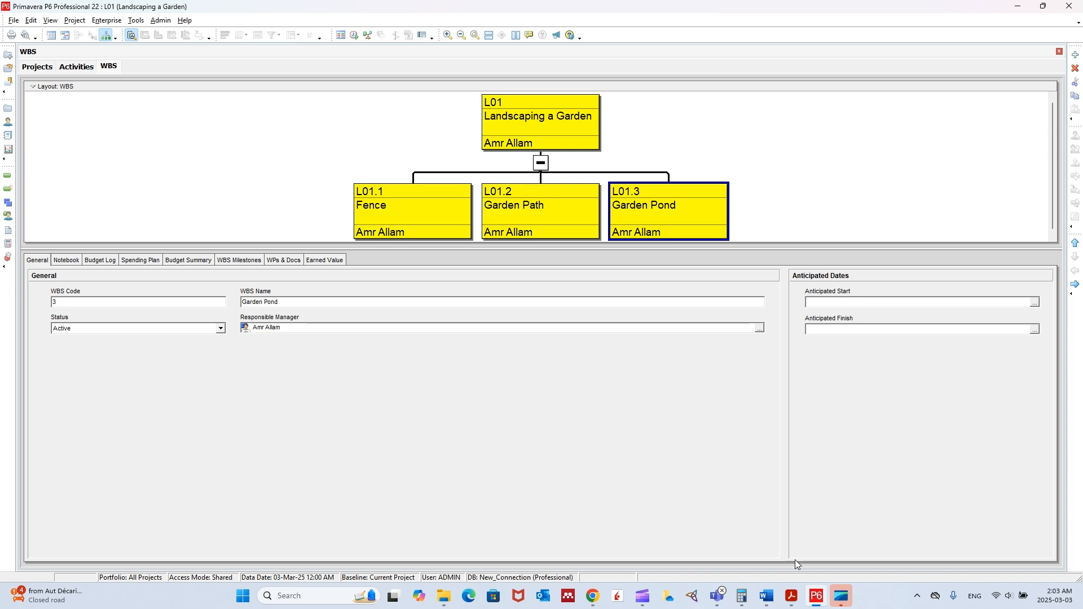
Step: In the workshop document in Word, highlight instruction 9 about defining the Work Breakdown Structure in yellow
{"action": "left_click", "coordinate": [764, 599]}
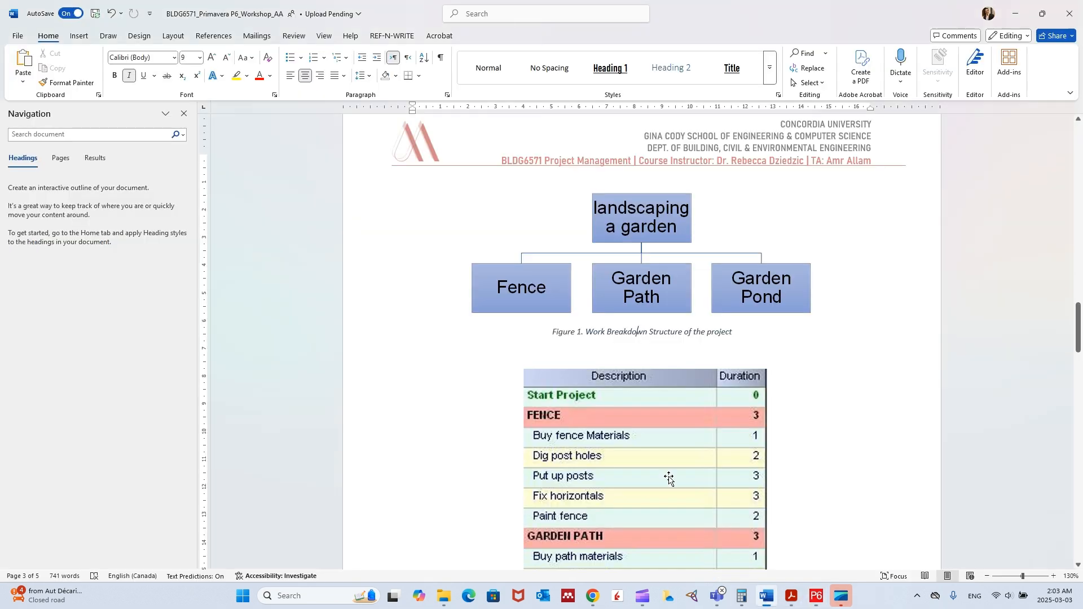
{"action": "scroll", "coordinate": [641, 293], "scroll_direction": "down", "scroll_amount": 1}
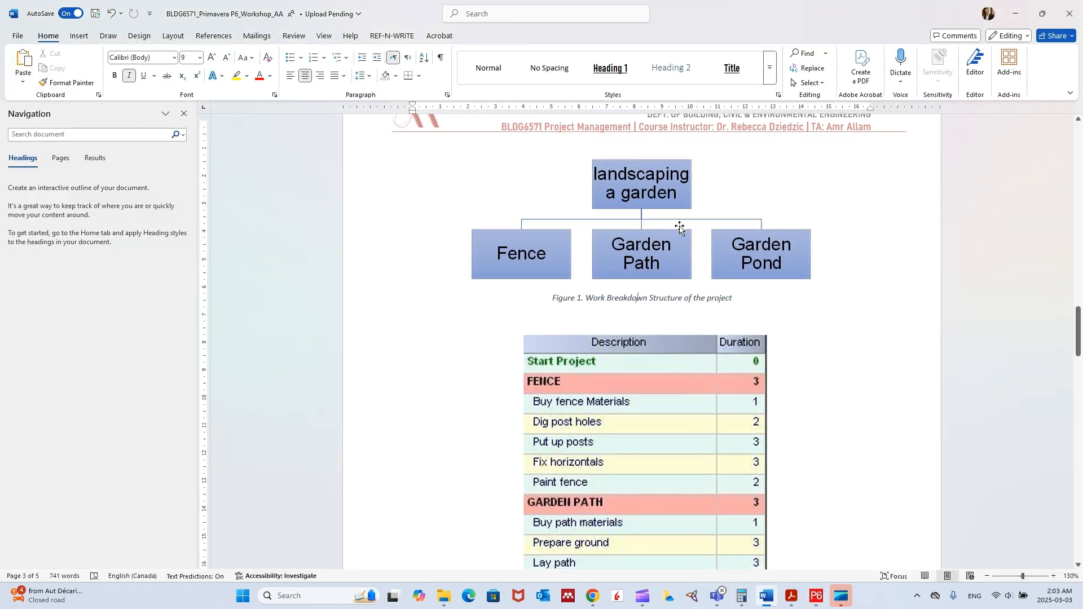
{"action": "scroll", "coordinate": [643, 237], "scroll_direction": "up", "scroll_amount": 3}
{"action": "scroll", "coordinate": [605, 322], "scroll_direction": "up", "scroll_amount": 20}
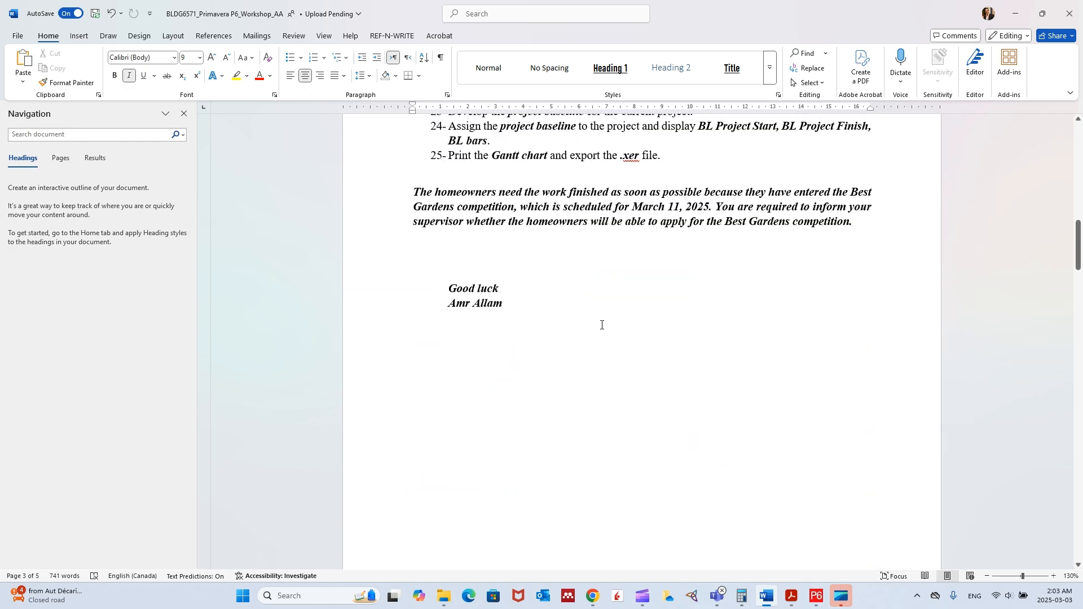
{"action": "scroll", "coordinate": [597, 337], "scroll_direction": "down", "scroll_amount": 3}
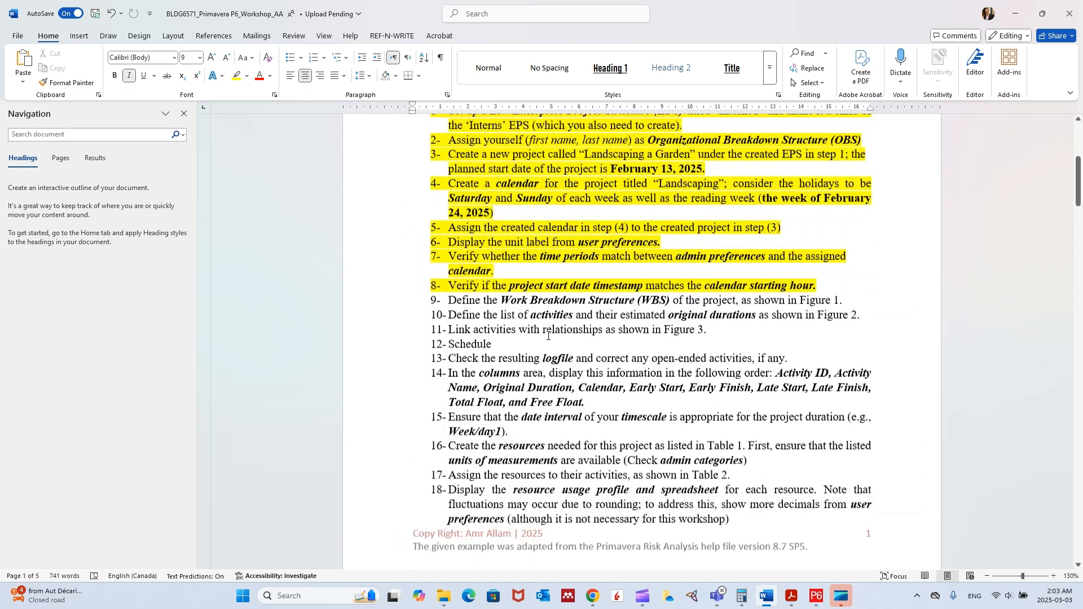
{"action": "triple_click", "coordinate": [551, 299]}
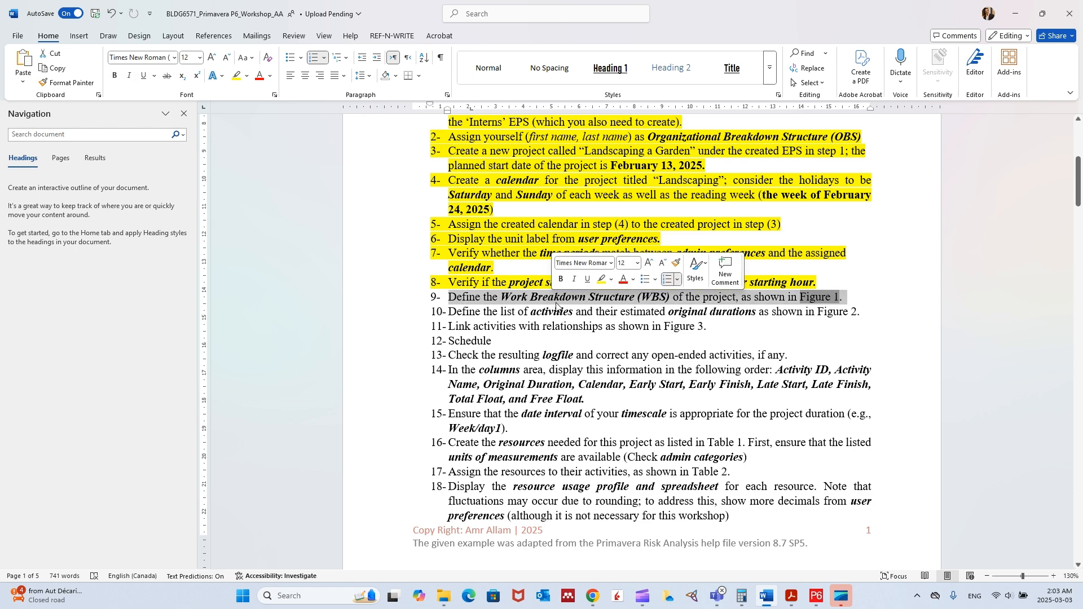
{"action": "left_click", "coordinate": [236, 75]}
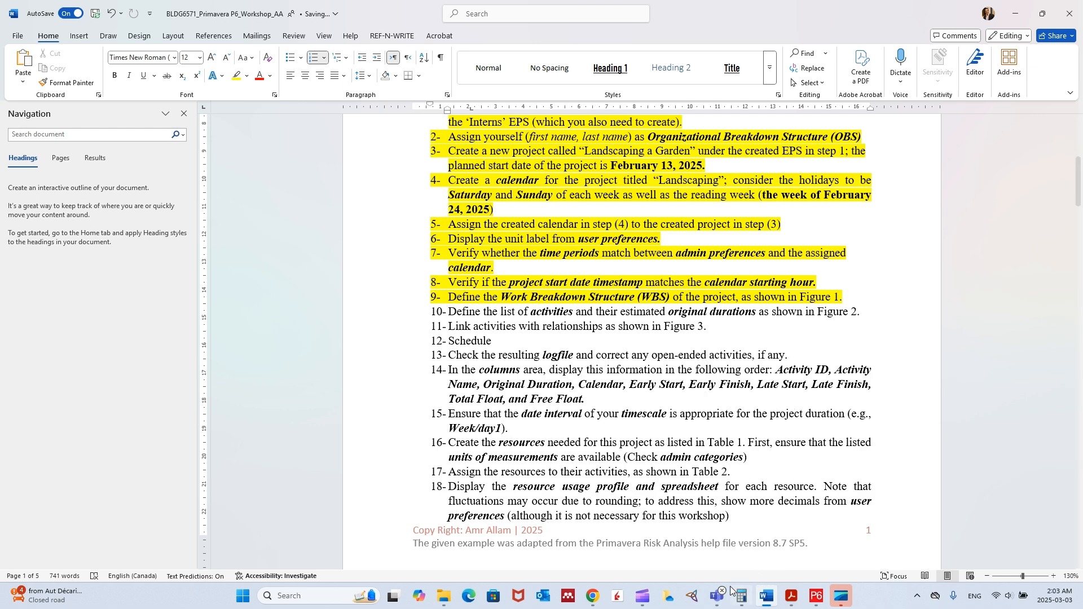
Step: Switch back to Primavera P6 and show the WBS as a table with the Gantt chart
{"action": "left_click", "coordinate": [819, 596]}
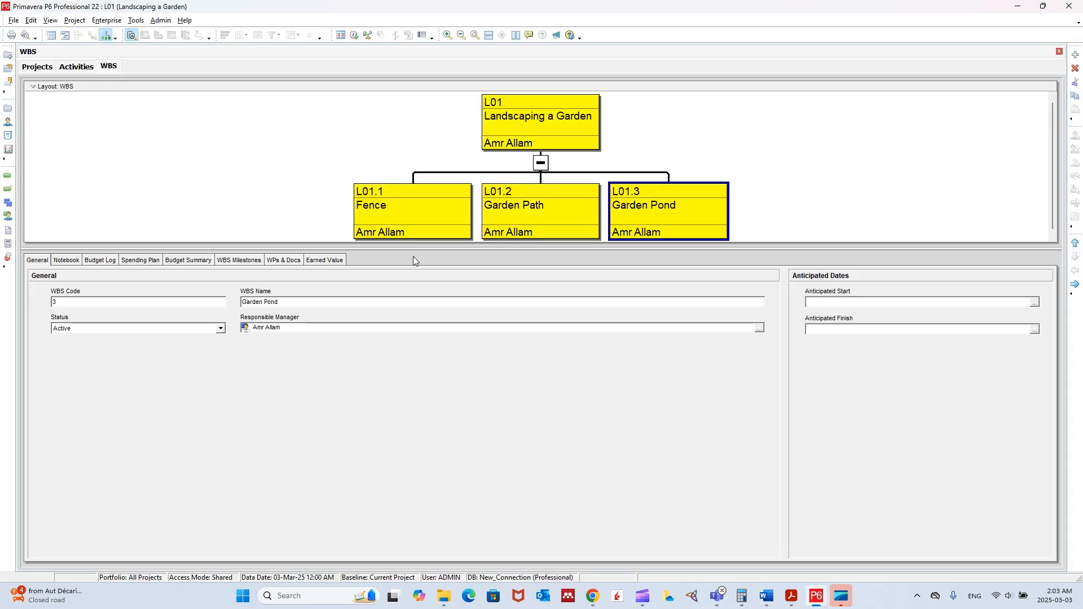
{"action": "left_click", "coordinate": [65, 36]}
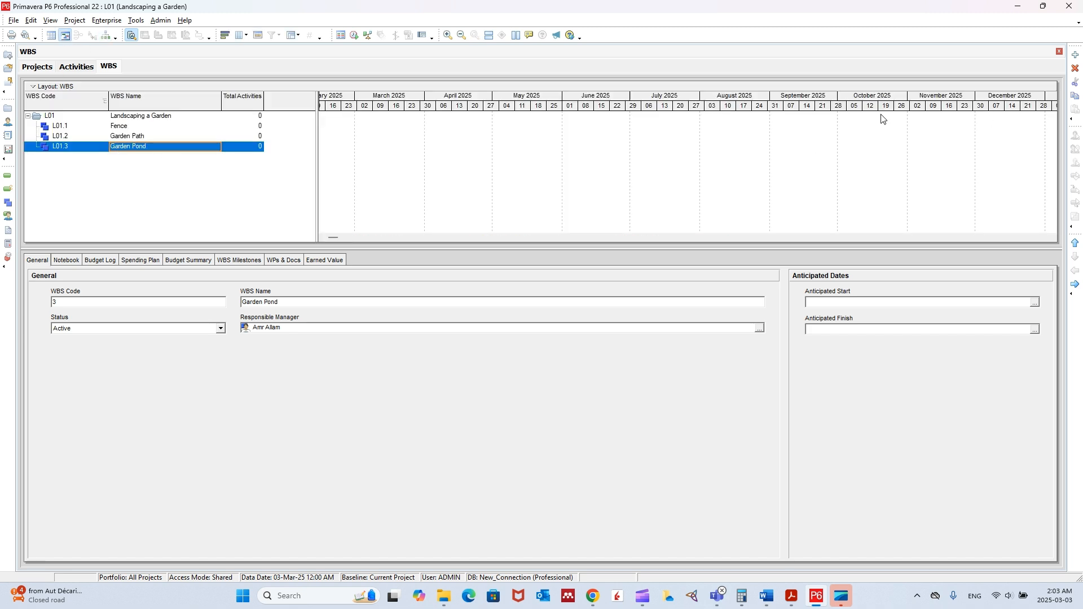
Step: Add a trial WBS element named xxxx one level below Garden Pond
{"action": "left_click", "coordinate": [1075, 55]}
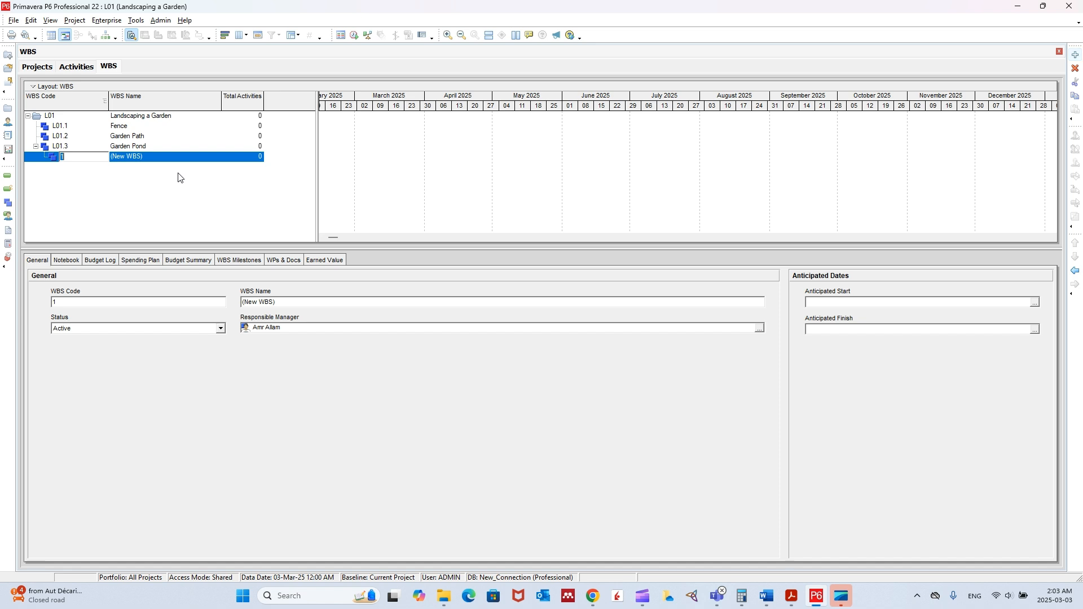
{"action": "left_click", "coordinate": [145, 157]}
{"action": "type", "text": "xxx"}
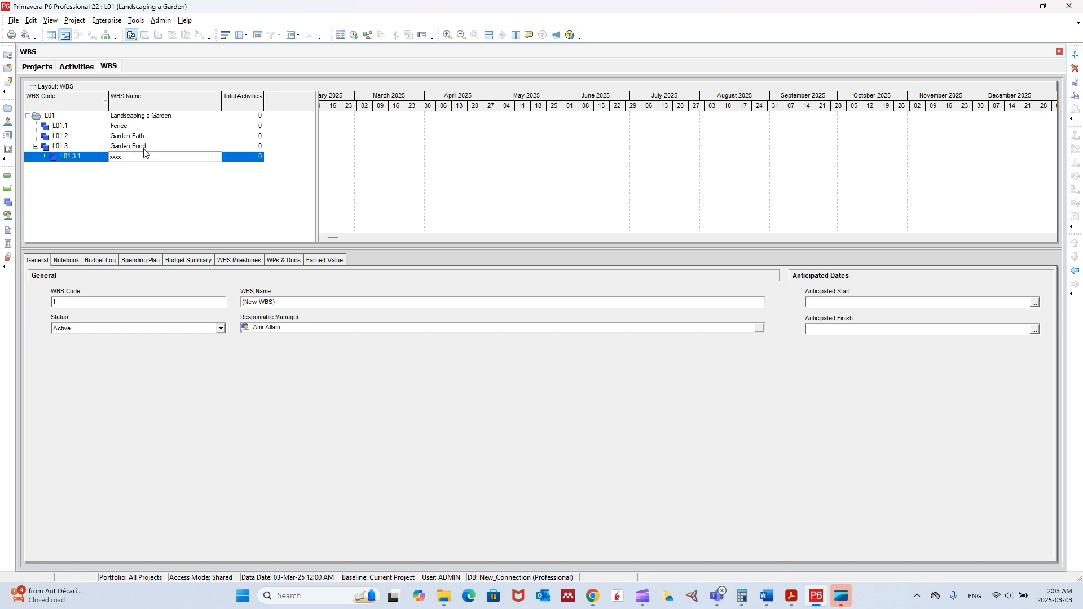
{"action": "type", "text": "x"}
{"action": "key", "text": "Return"}
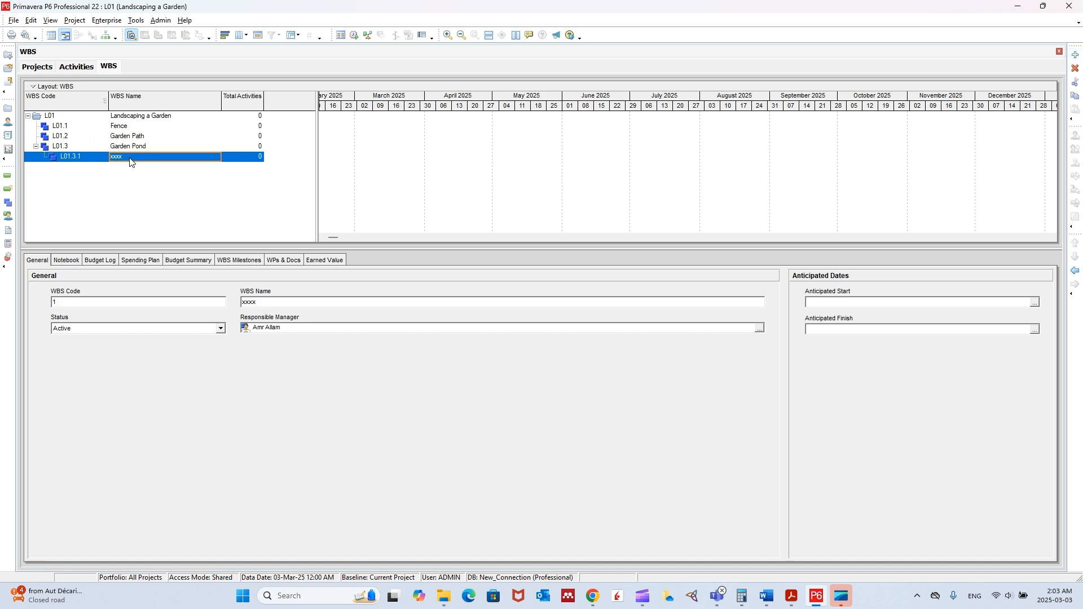
Step: Inspect the nested element xxxx in the WBS chart, and delete it from the WBS table
{"action": "left_click", "coordinate": [106, 36]}
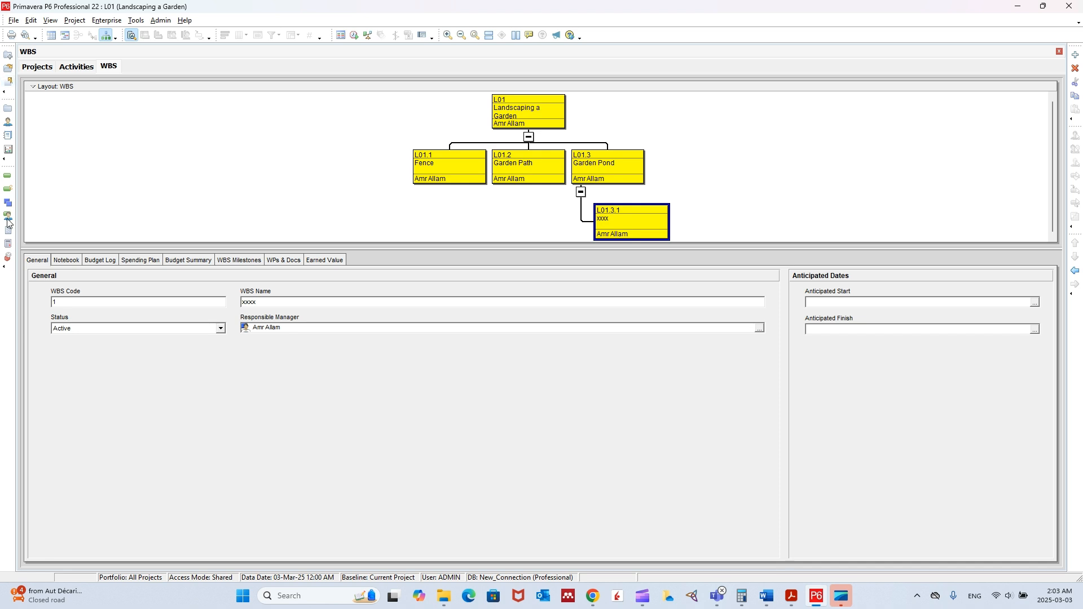
{"action": "left_click", "coordinate": [66, 35]}
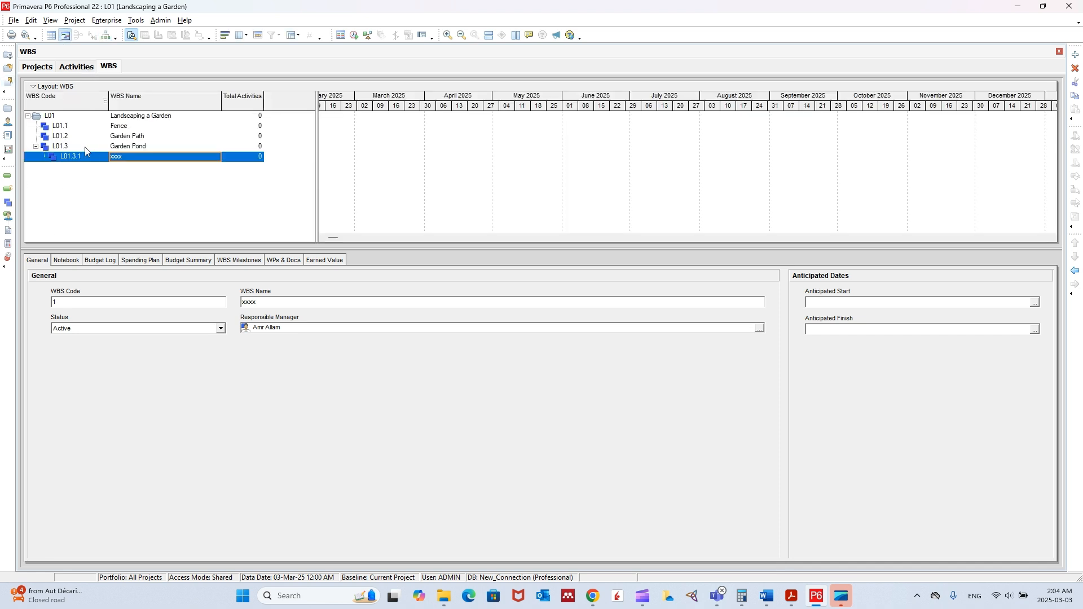
{"action": "left_click", "coordinate": [1075, 69]}
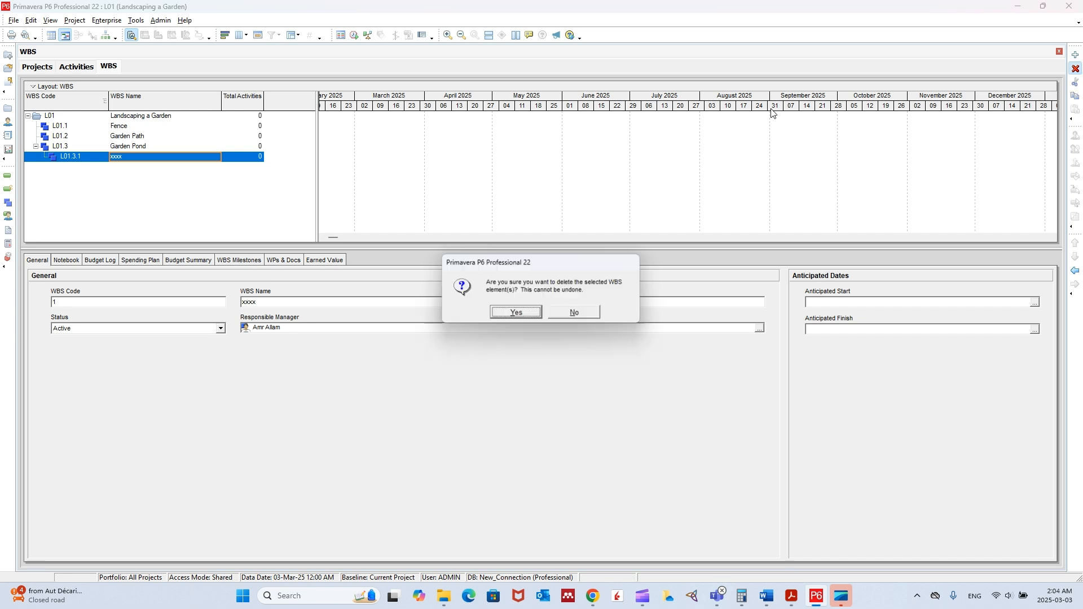
{"action": "left_click", "coordinate": [527, 316]}
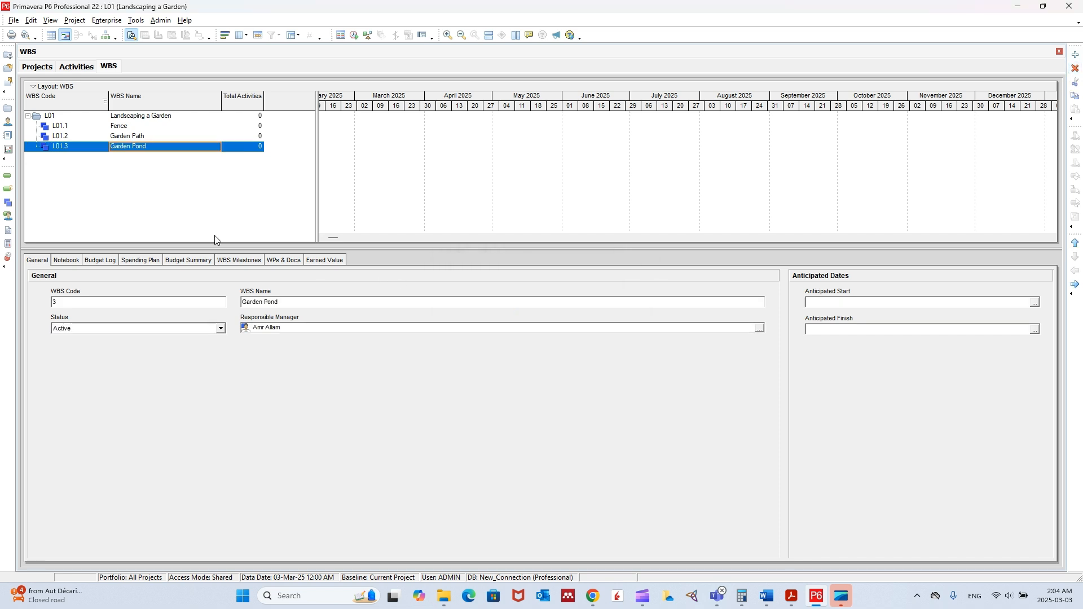